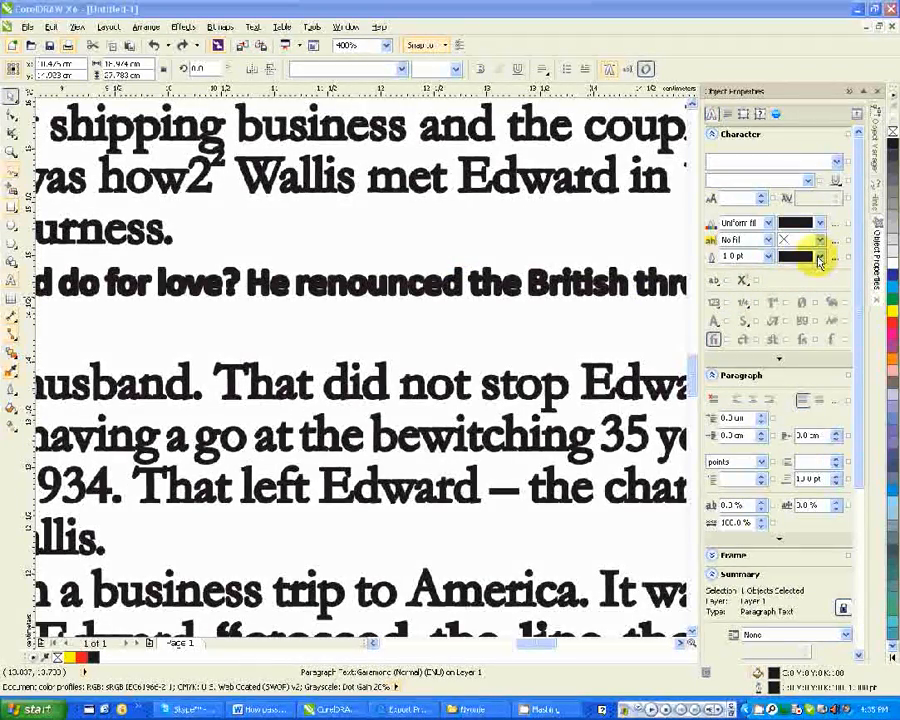
Set the paragraph text's character outline to 0.5 pt wide and colour it yellow.
click(768, 256)
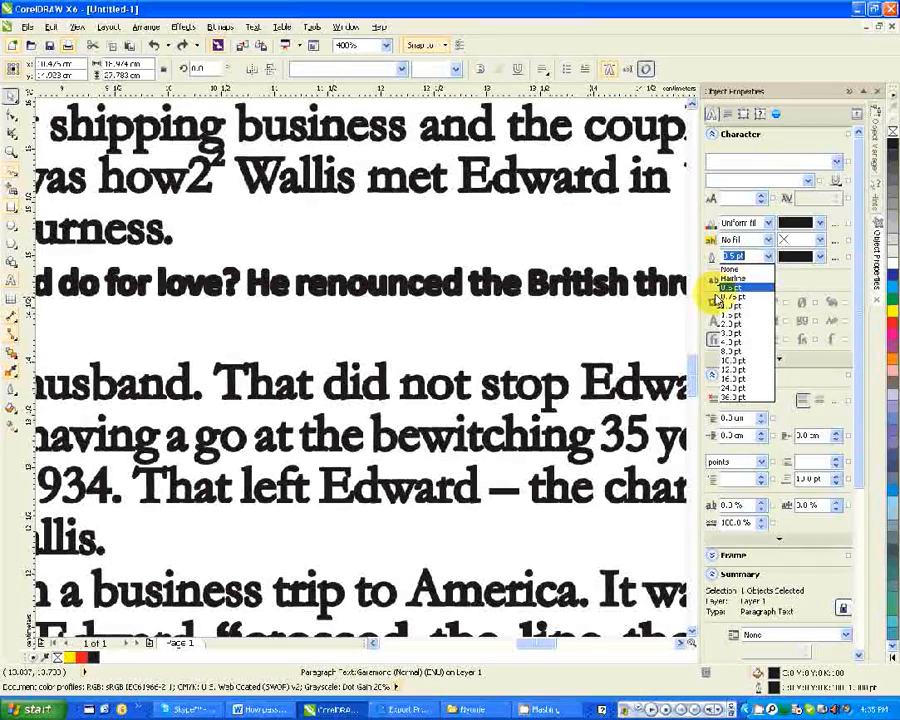
click(722, 290)
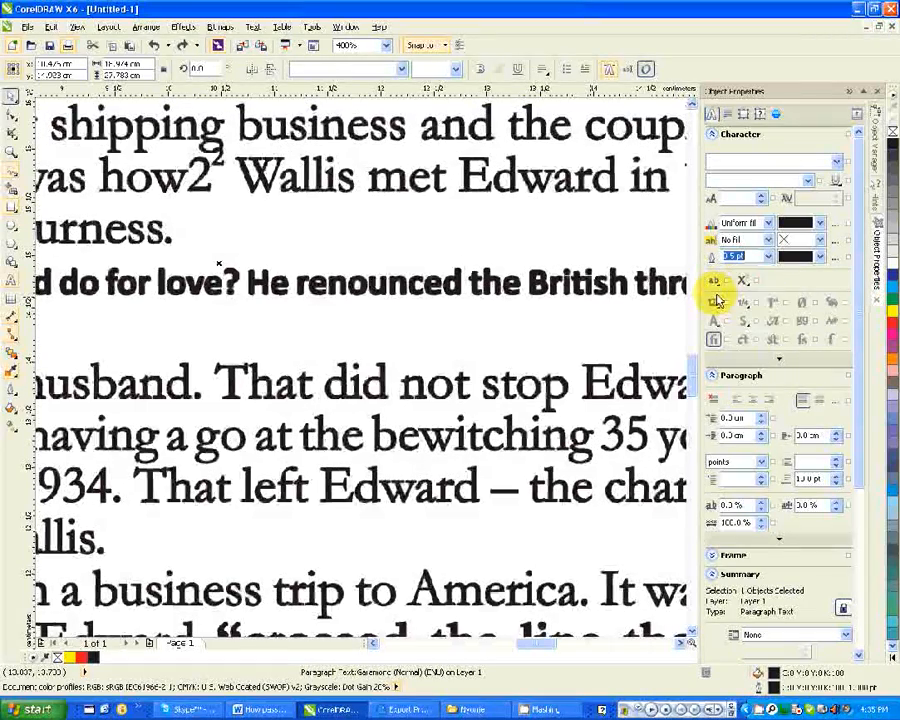
click(819, 258)
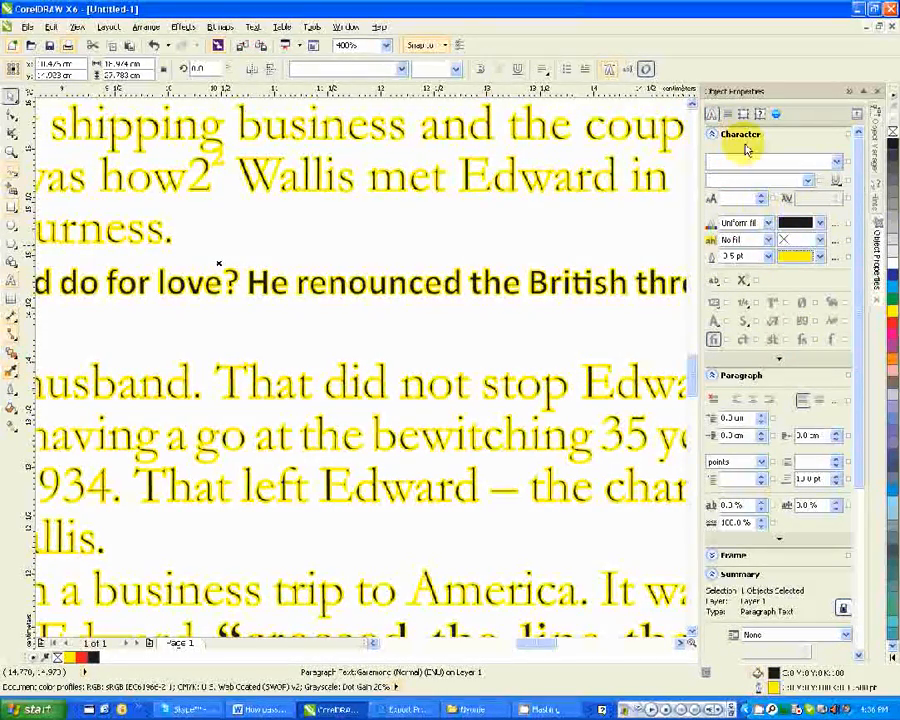
Collapse the character settings and check which spacing units the paragraph settings offer.
click(738, 136)
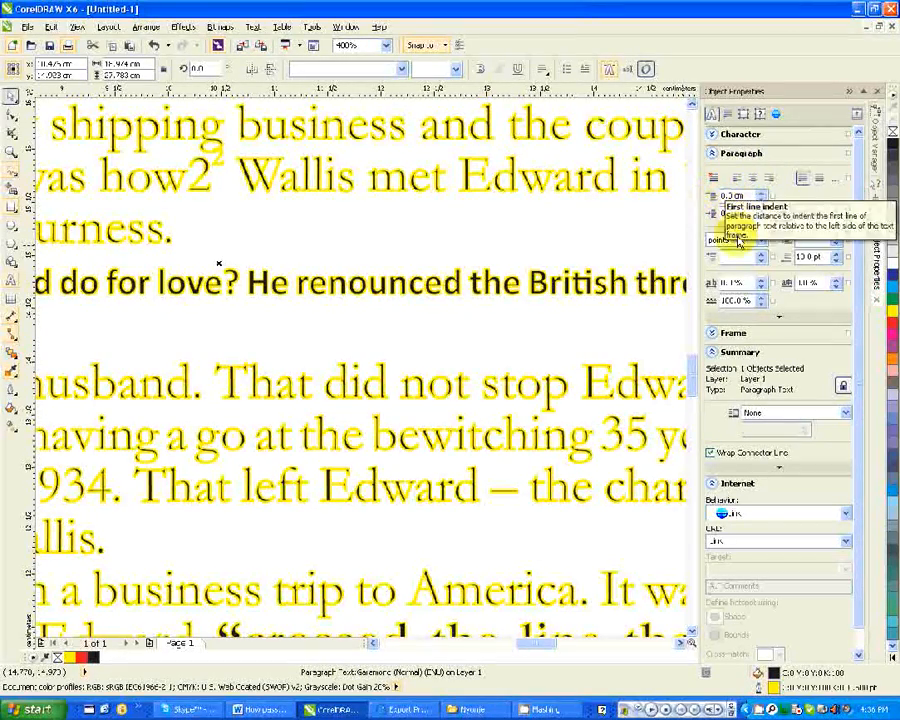
click(761, 240)
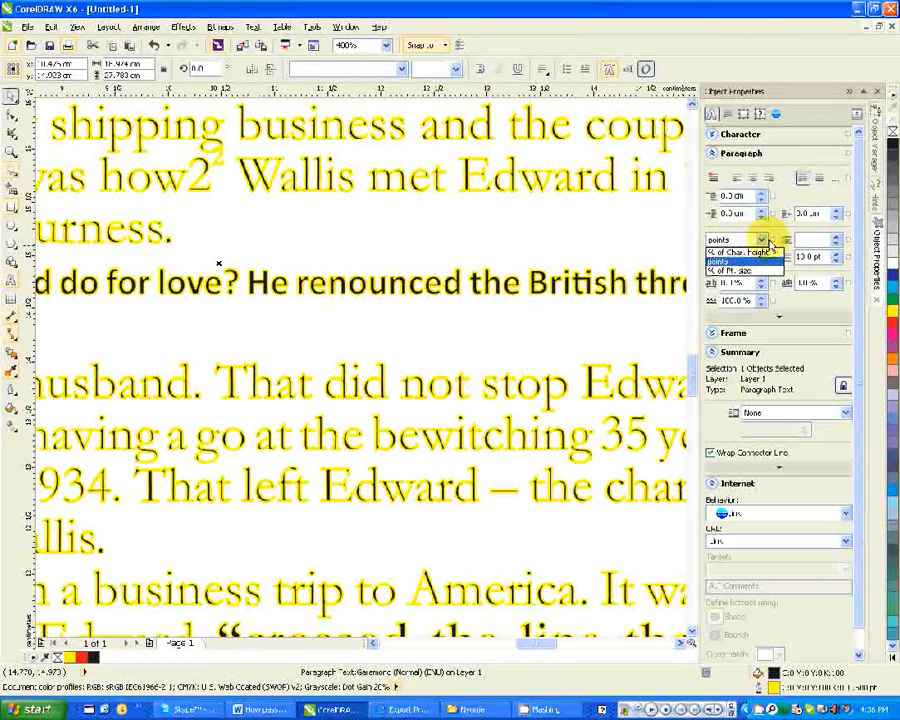
click(764, 242)
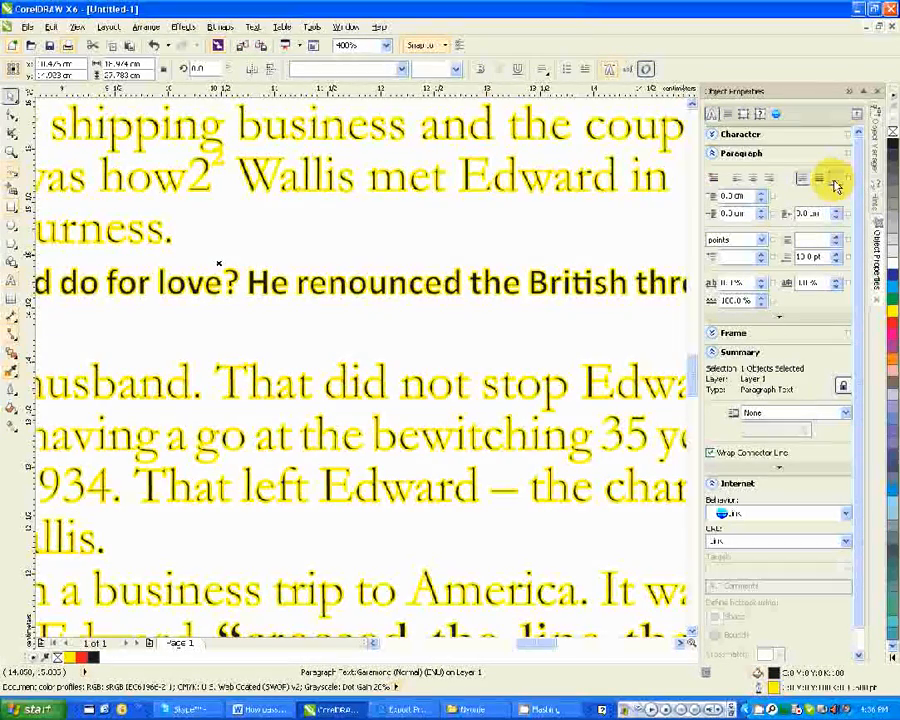
Try Right horizontal alignment for the paragraph text in the spacing settings.
click(835, 184)
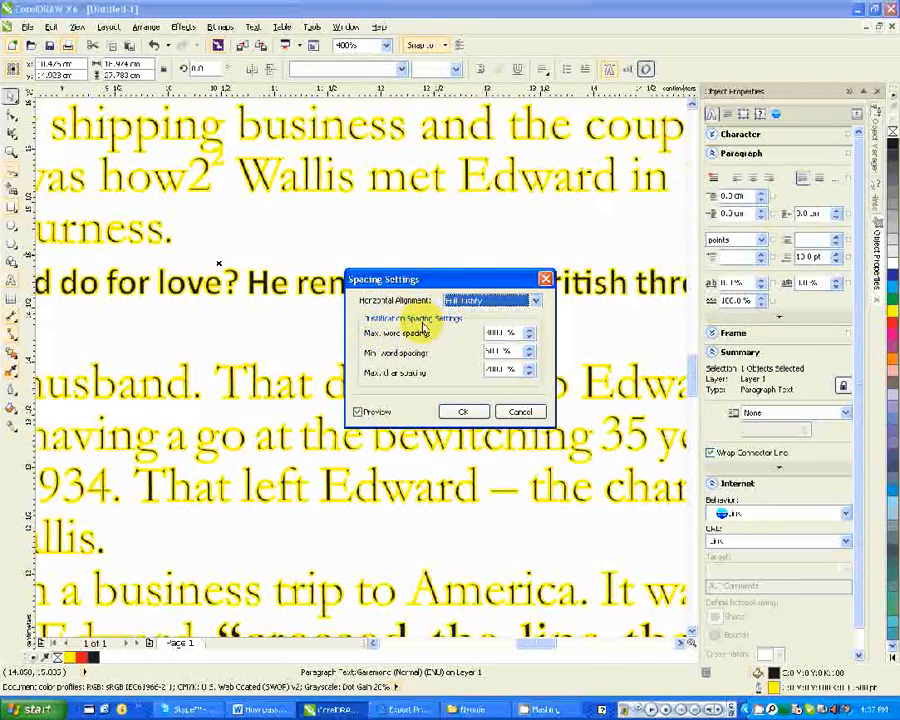
click(535, 301)
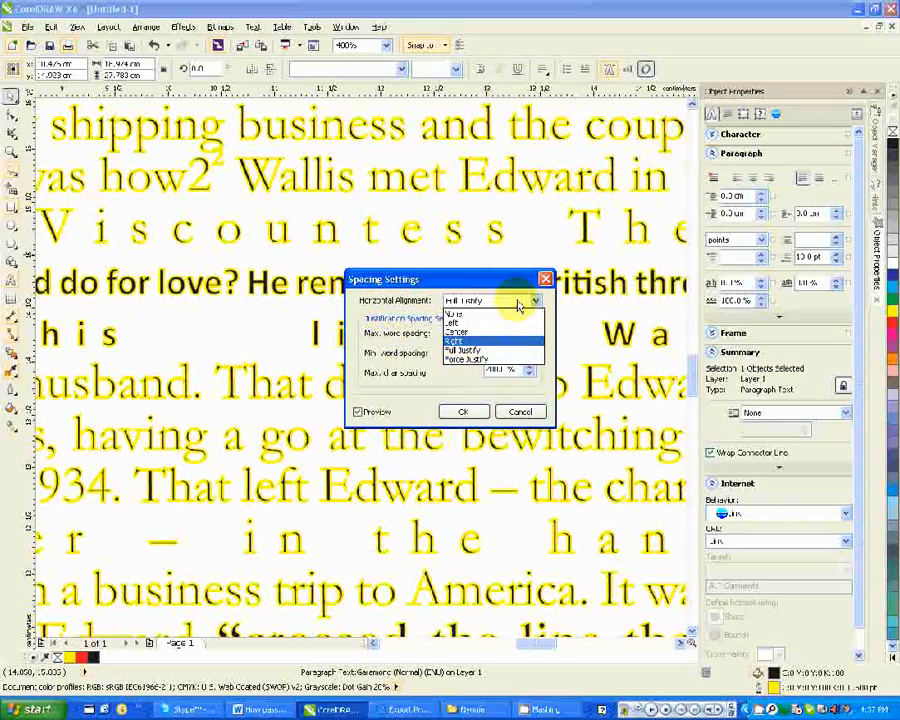
click(546, 283)
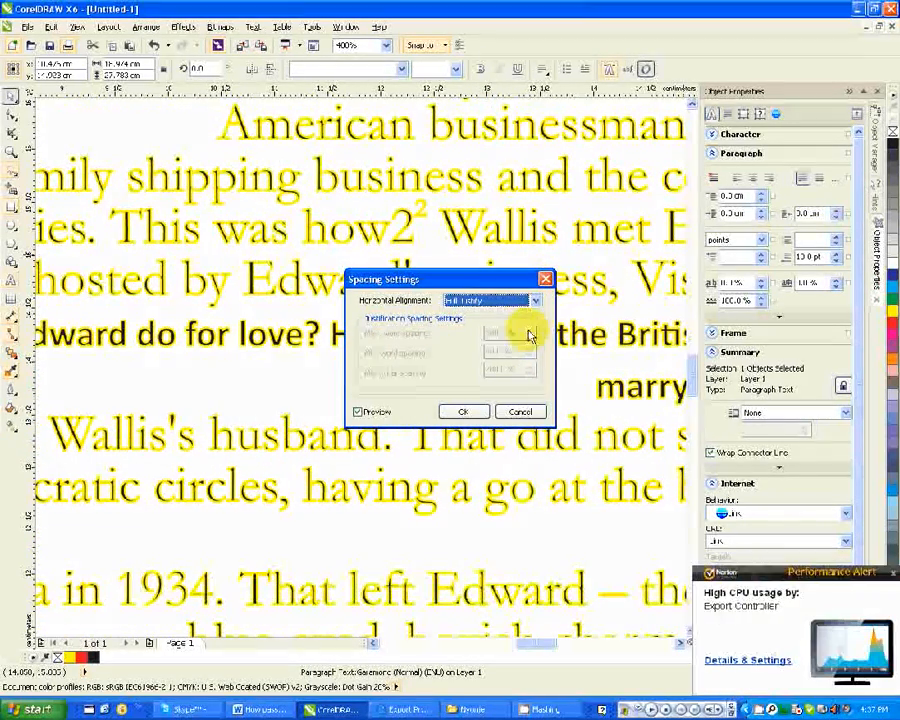
key(Escape)
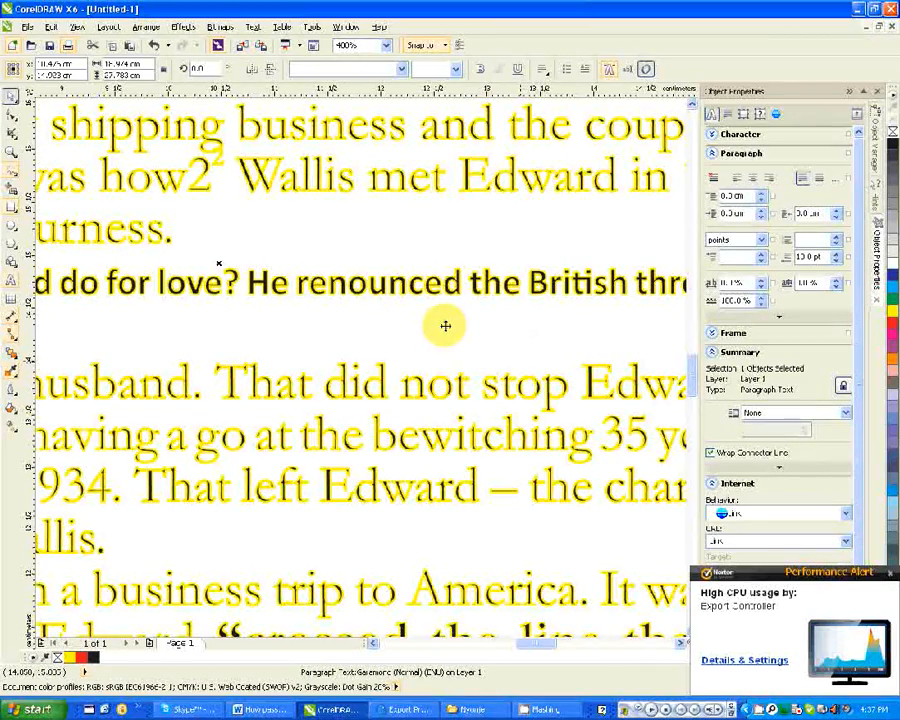
Try Force Justify as the horizontal alignment of the whole article text.
key(F4)
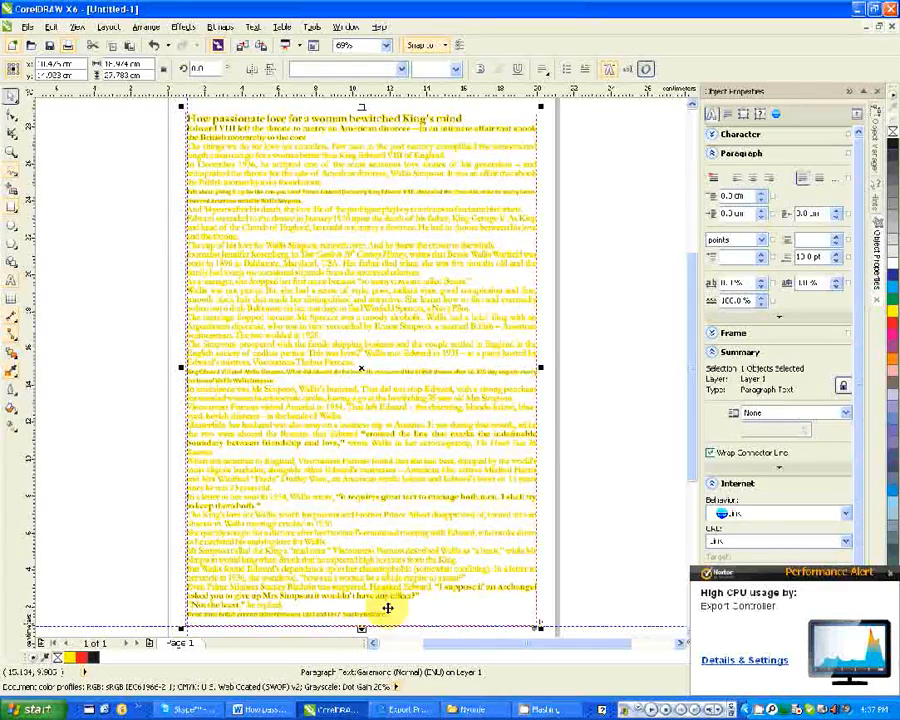
click(834, 178)
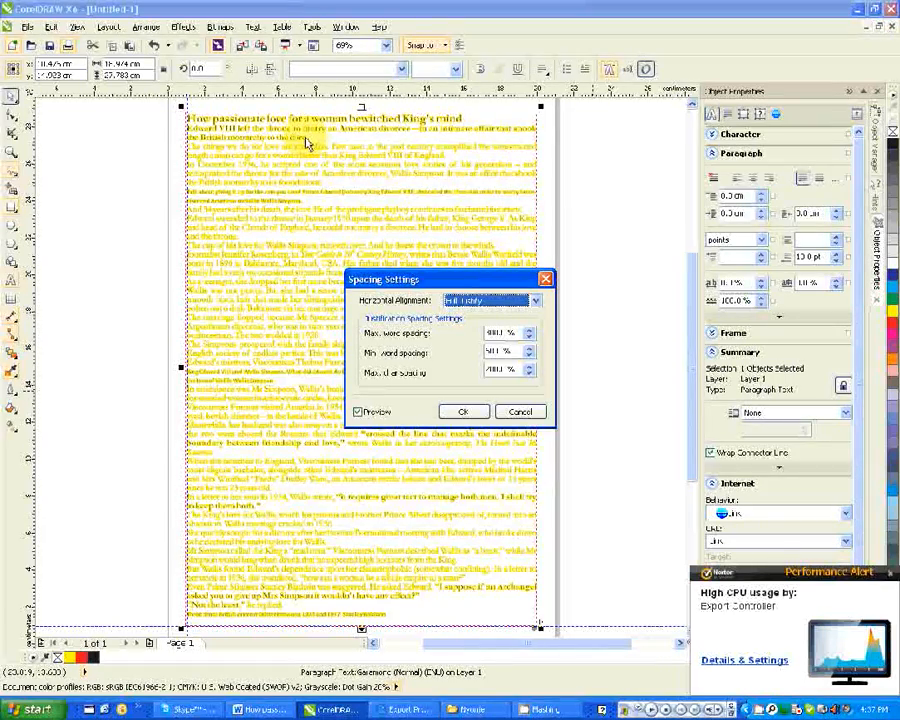
click(534, 300)
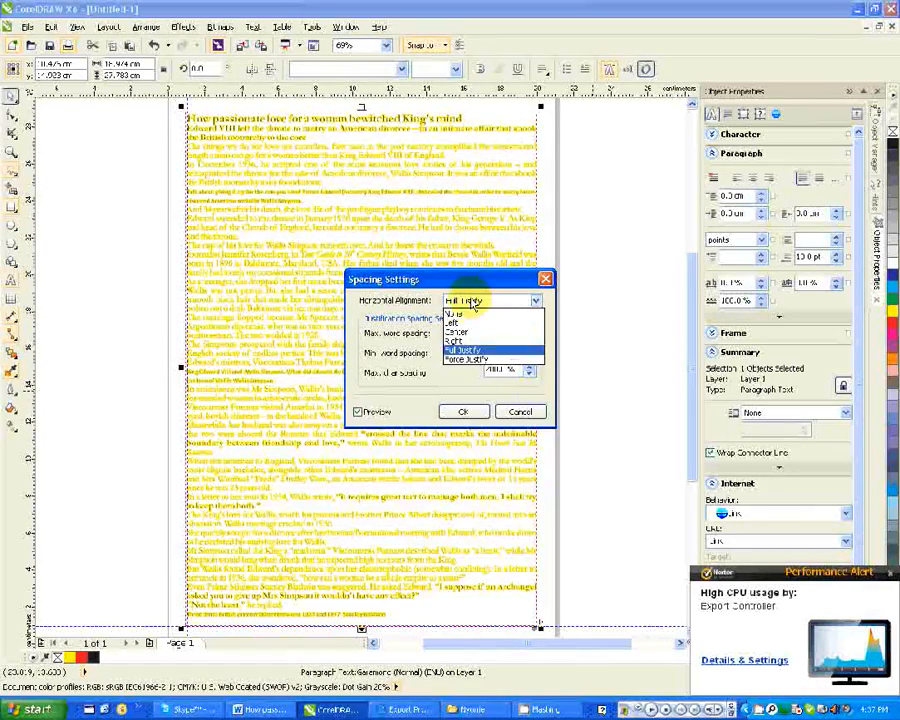
click(470, 362)
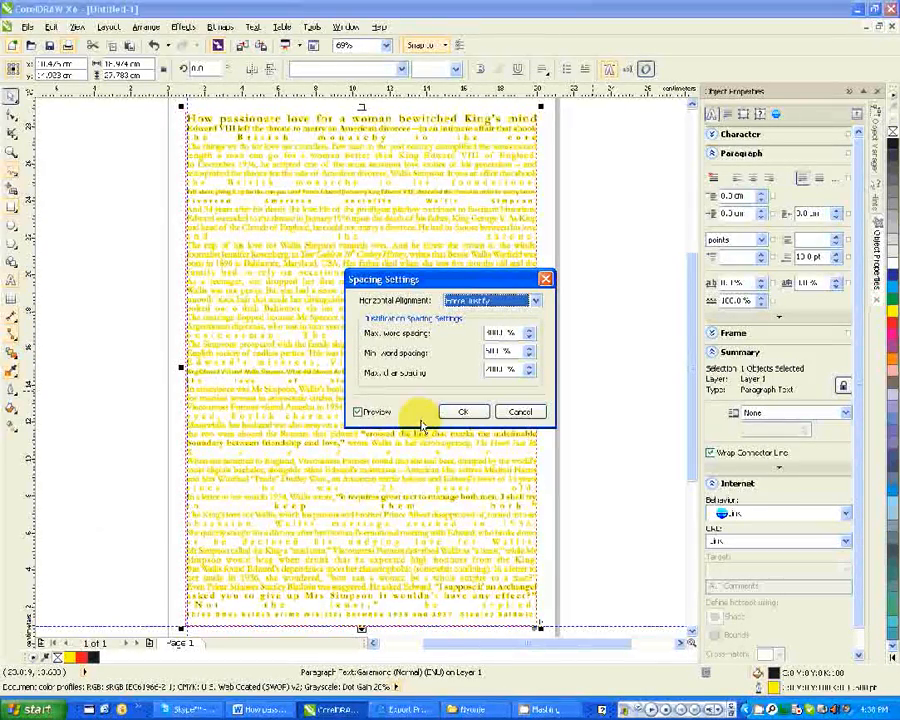
click(509, 413)
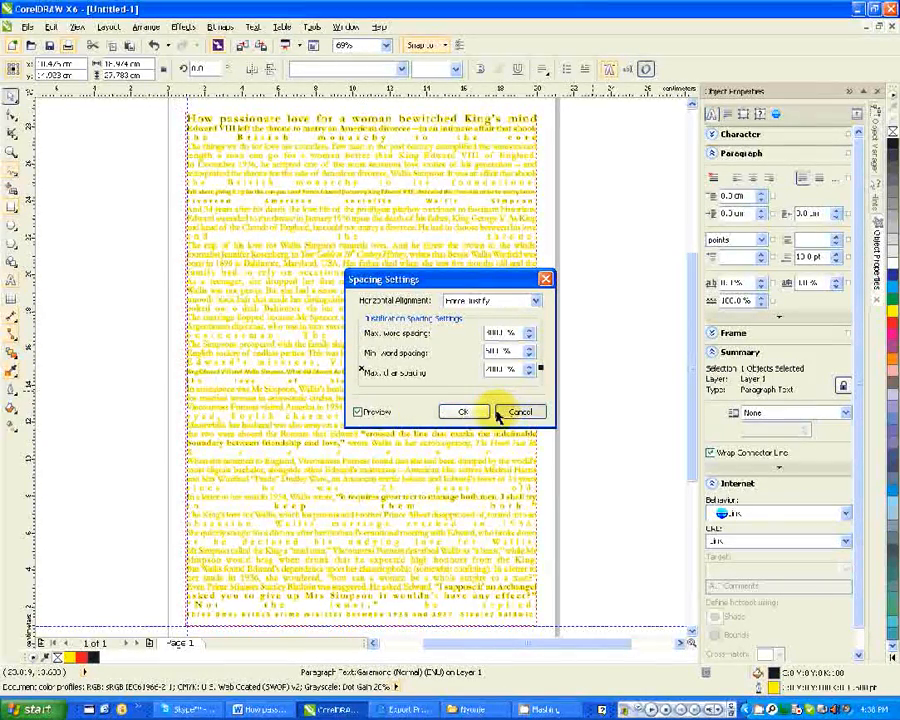
click(447, 411)
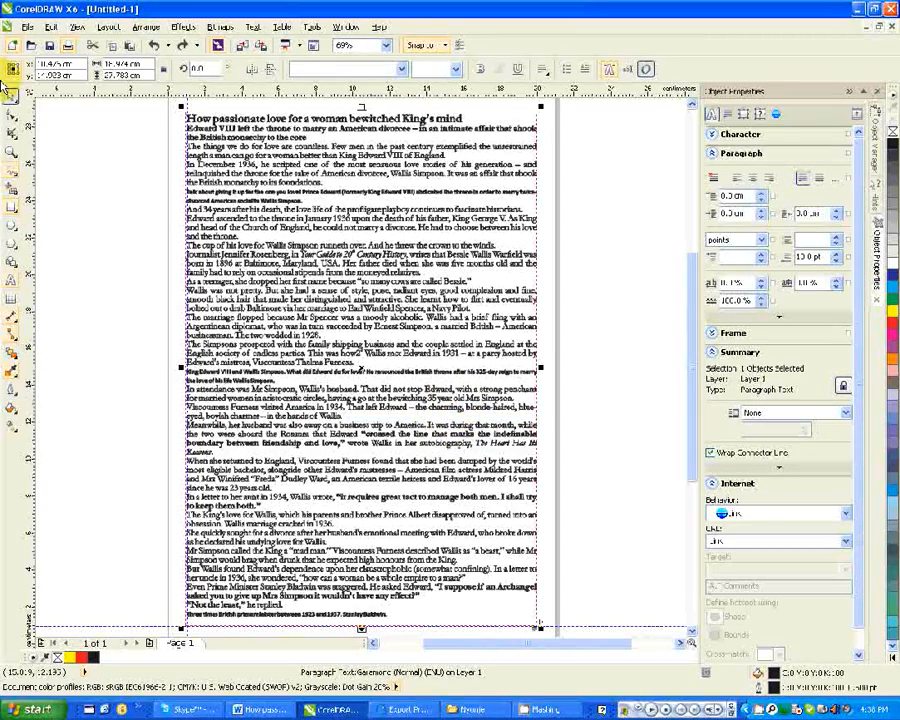
Select all the article text, then the word "Church", to examine the paragraph, line and character spacing settings.
click(12, 282)
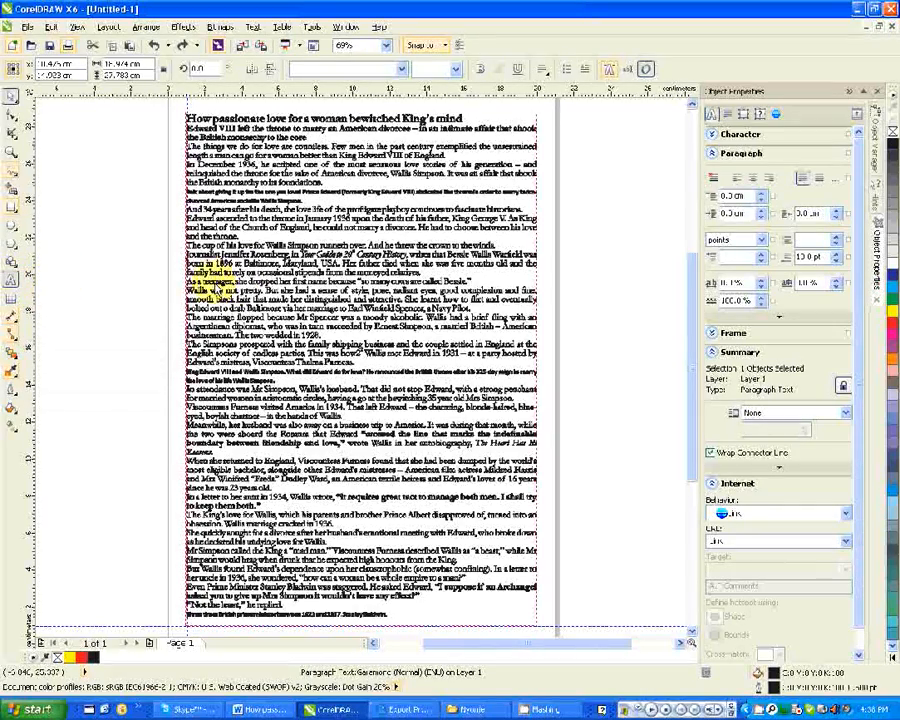
click(272, 268)
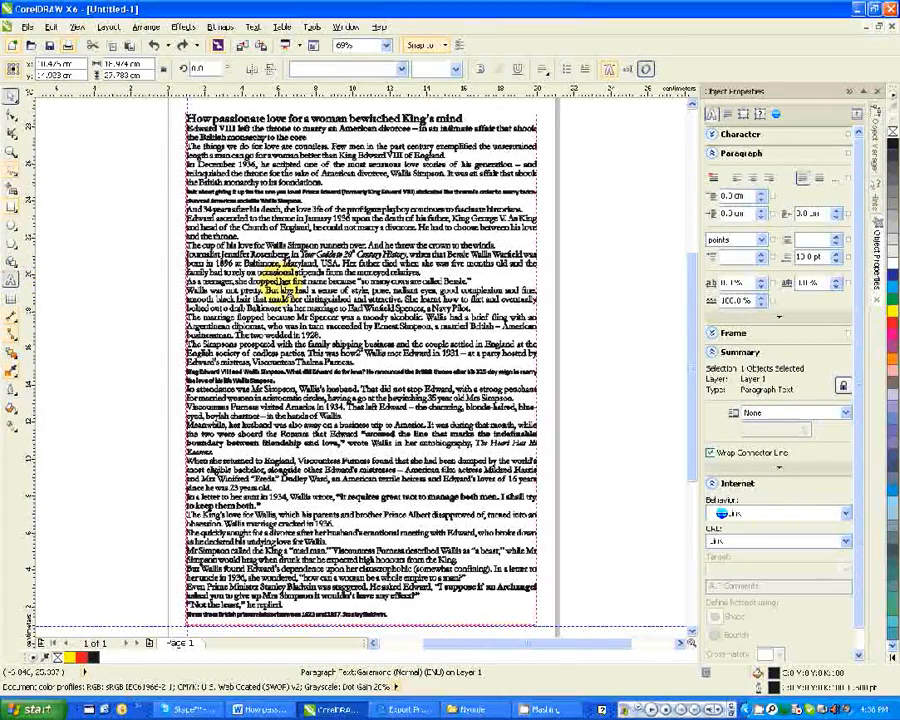
triple_click(301, 281)
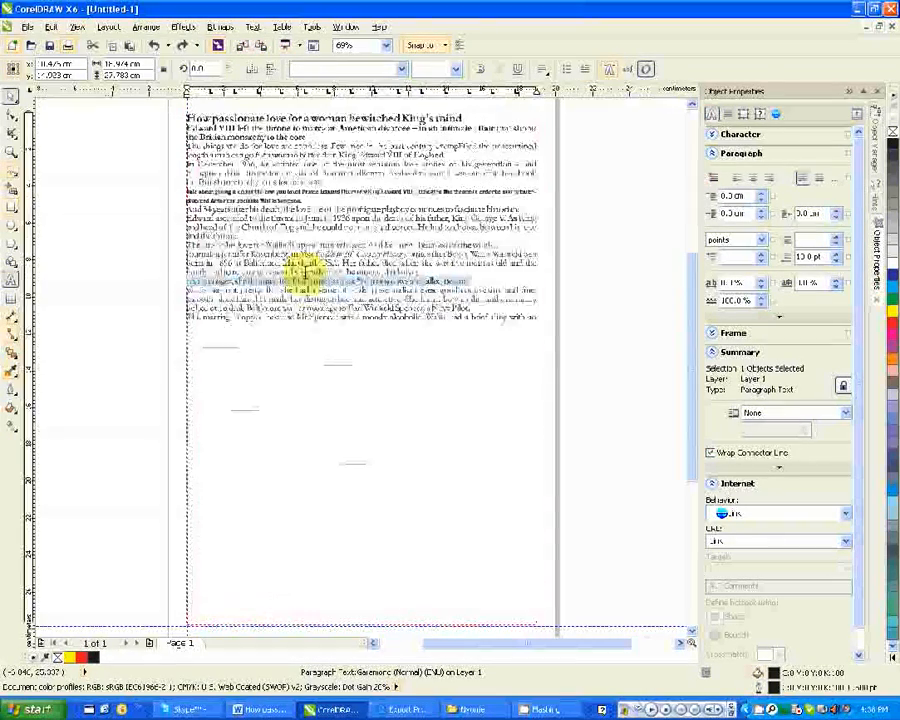
key(ctrl+a)
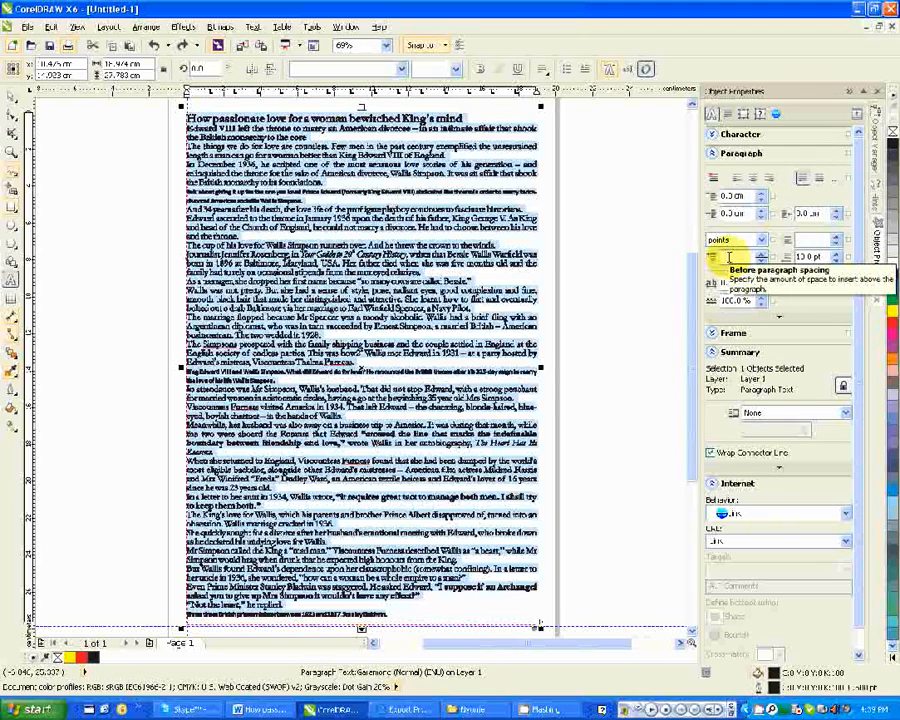
click(805, 256)
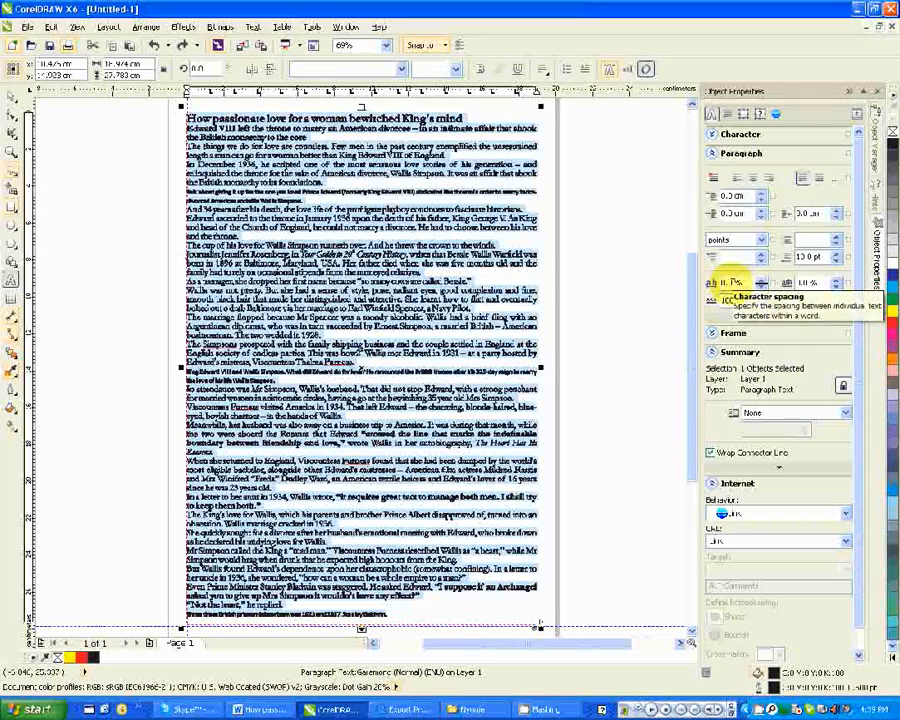
click(248, 228)
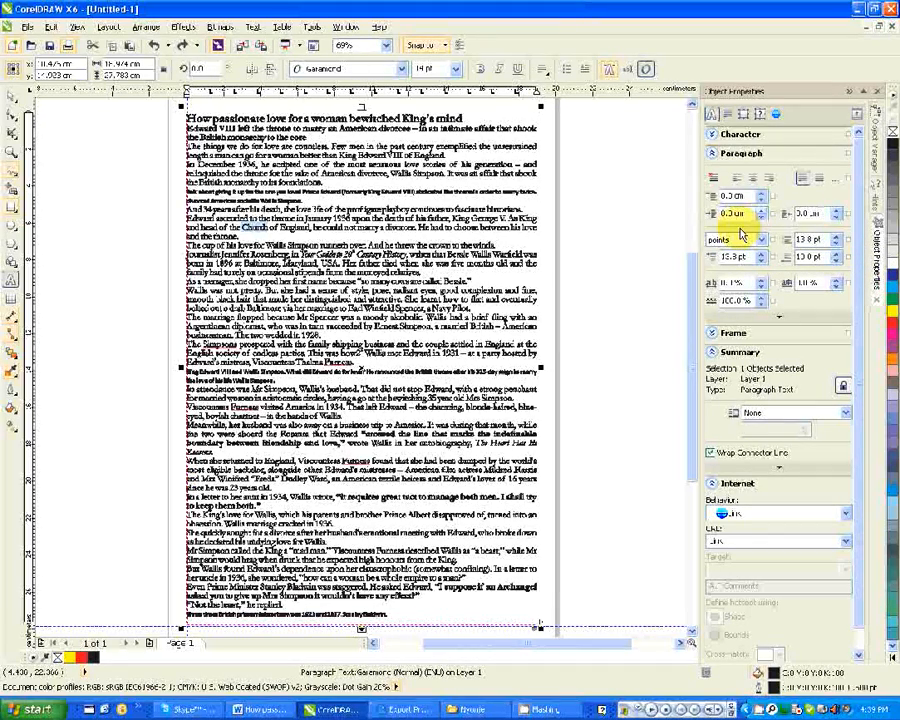
Try a yellow background color on the text frame, then undo it.
click(714, 335)
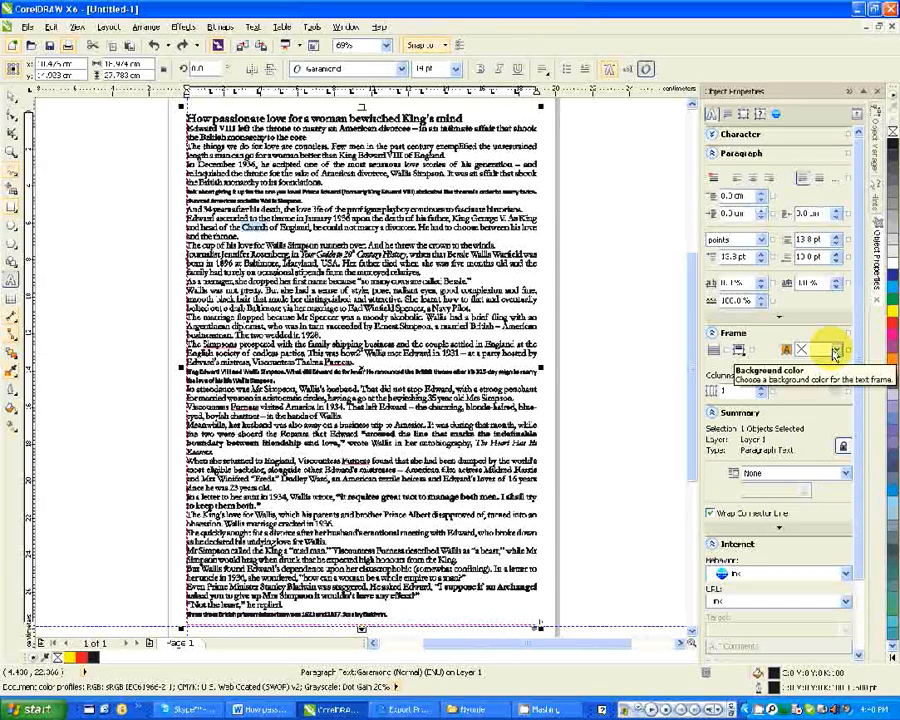
click(836, 352)
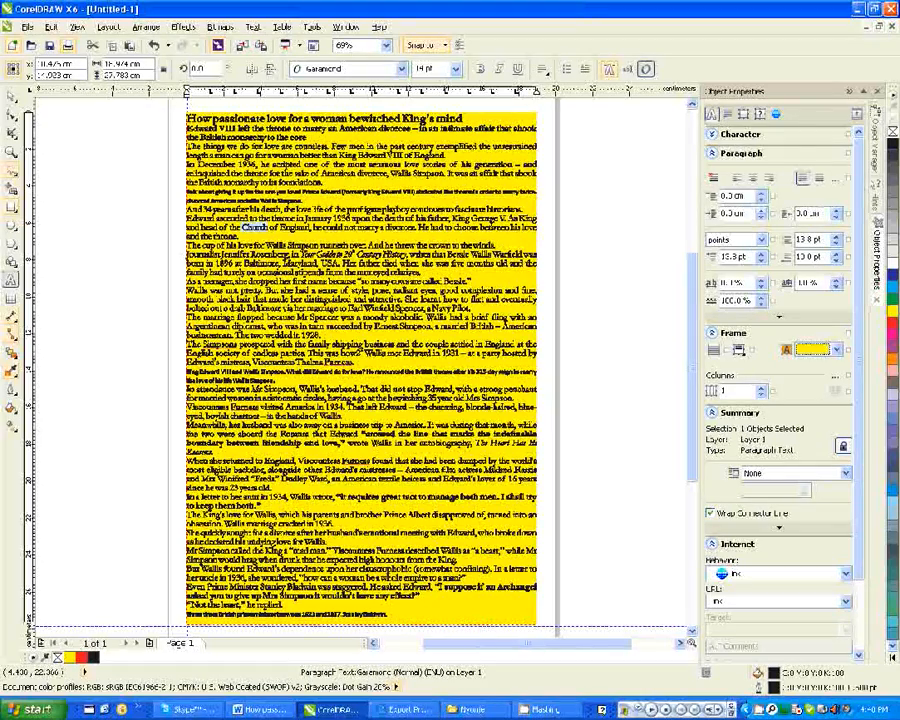
click(740, 134)
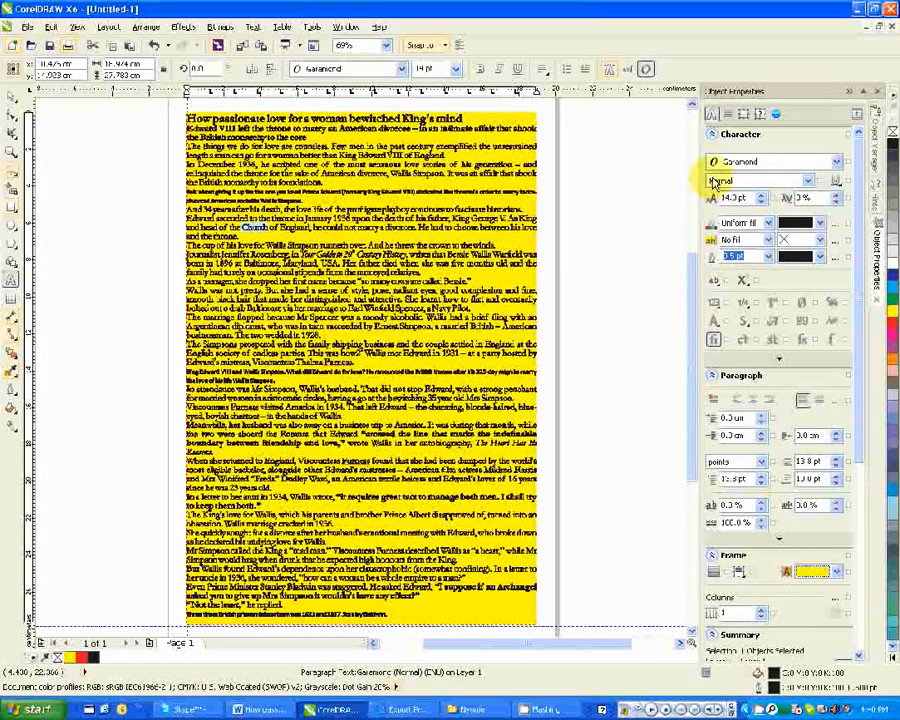
click(712, 135)
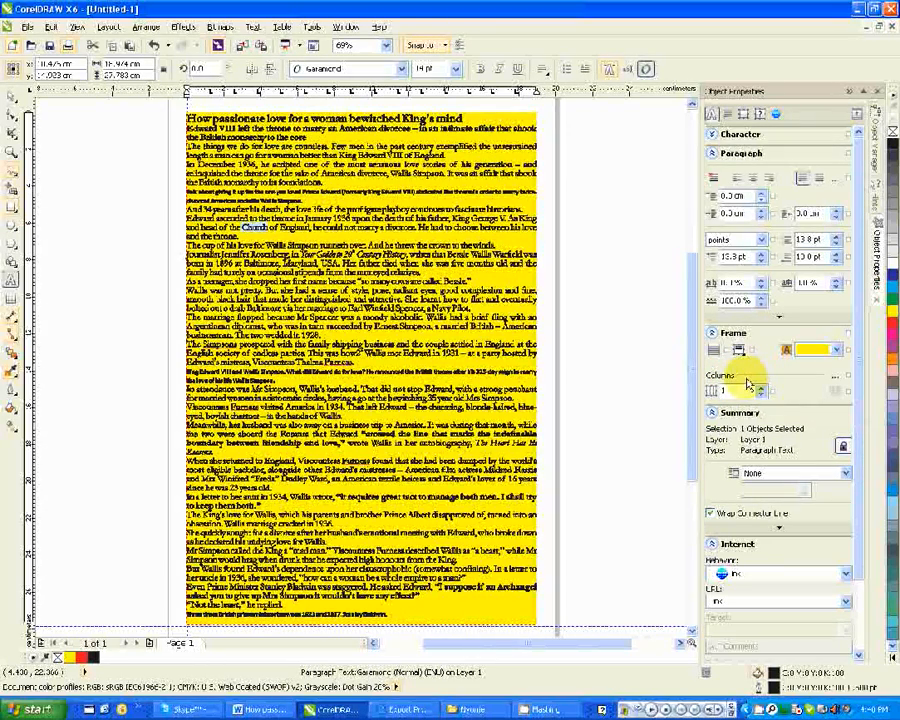
click(12, 96)
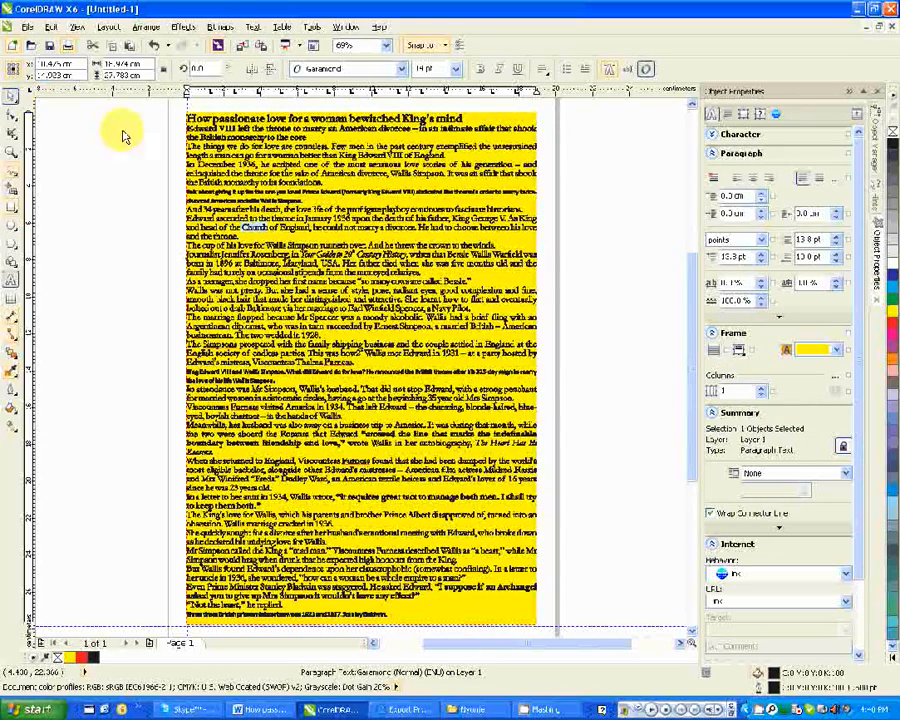
click(155, 45)
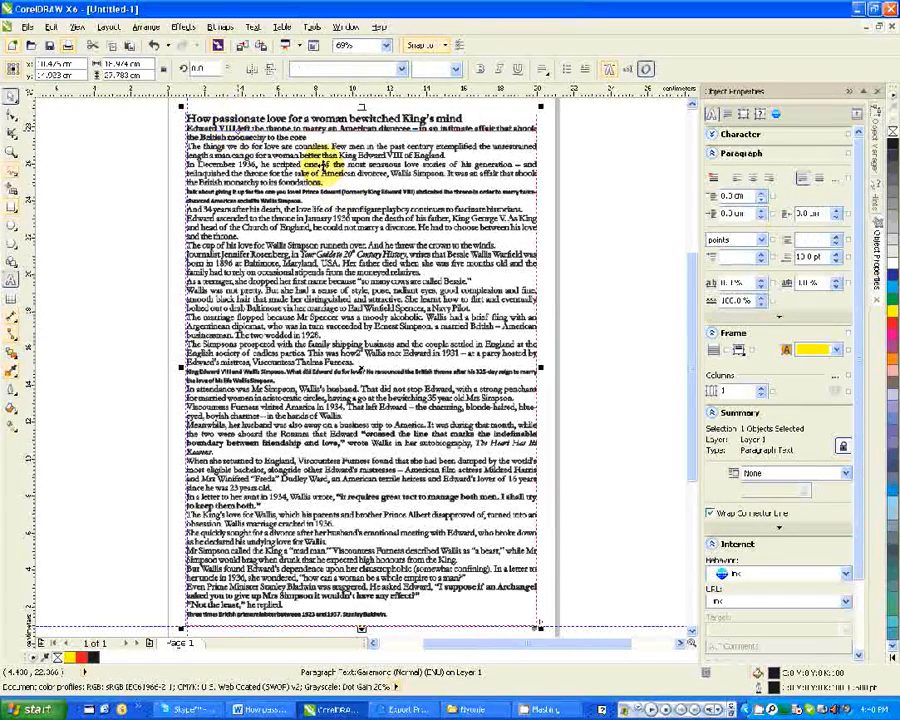
Divide the text frame into two columns, then raise the number of columns to 4 in the column settings.
click(762, 387)
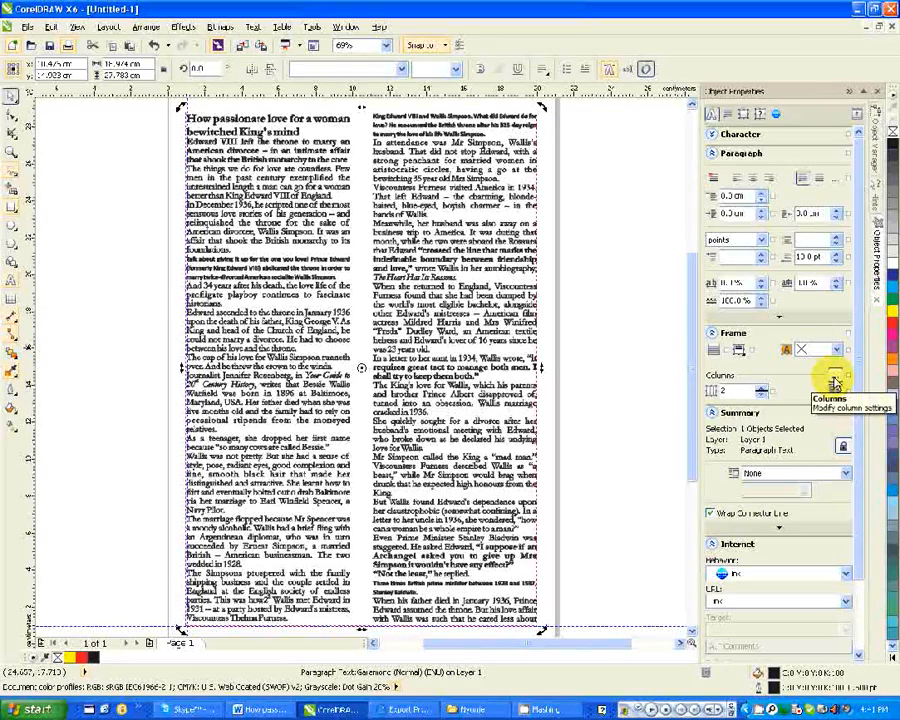
click(835, 378)
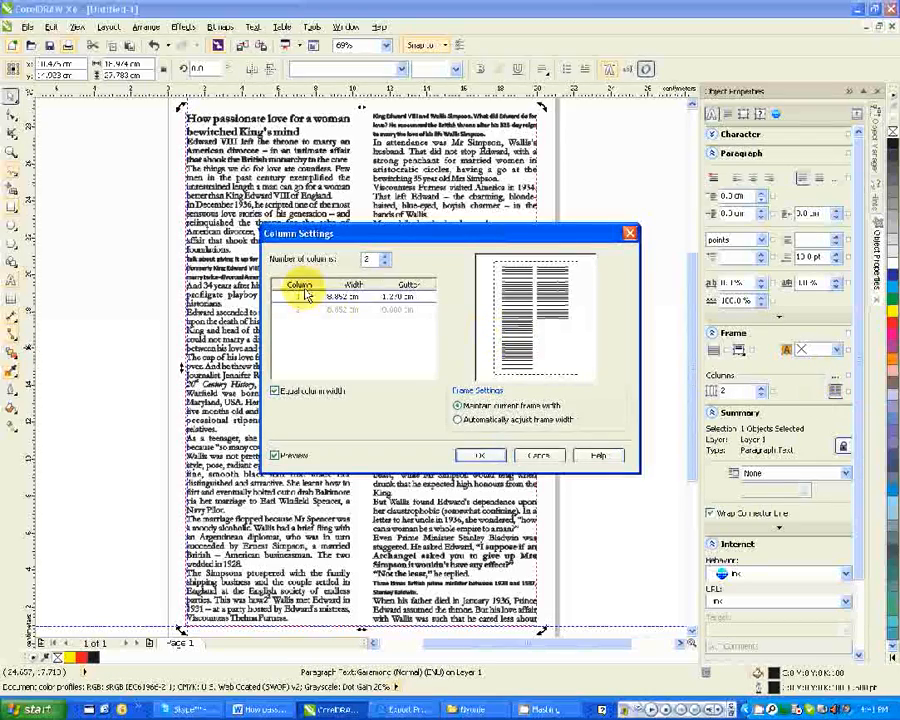
drag(356, 234, 627, 222)
click(628, 244)
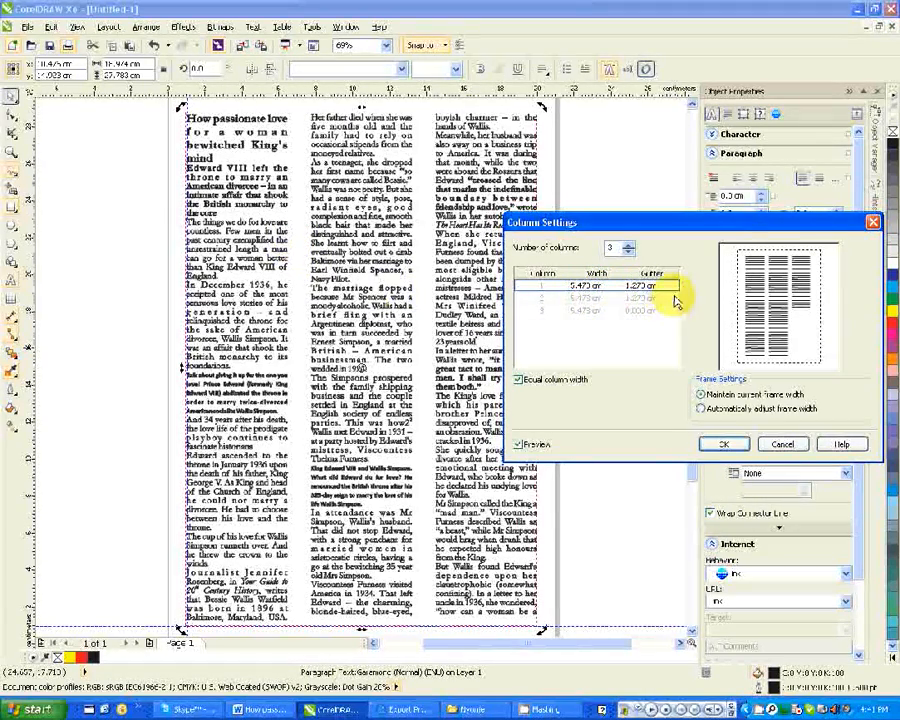
click(629, 246)
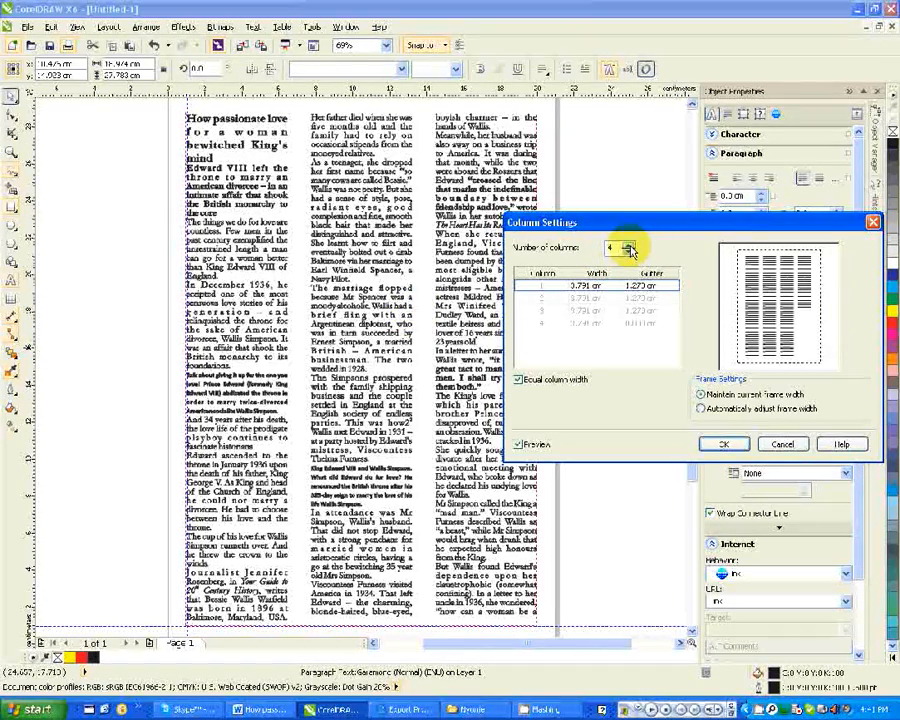